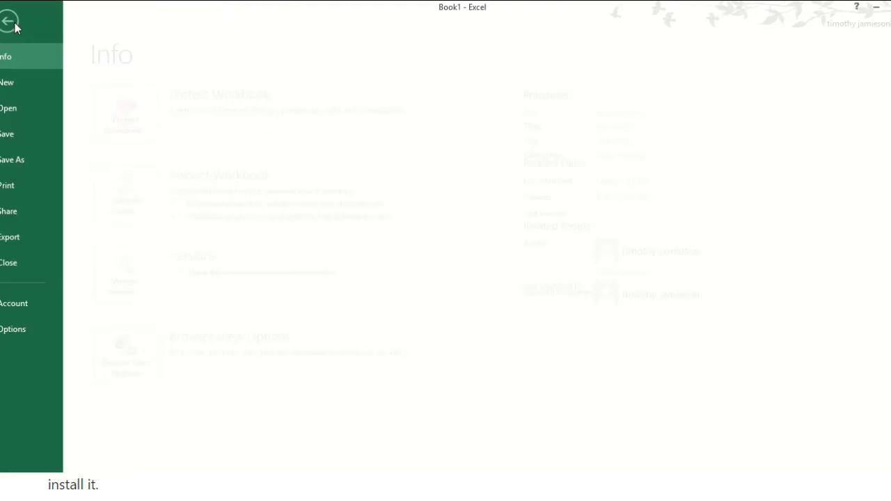
Enable the Analysis ToolPak add-in in the Excel options.
left_click(31, 330)
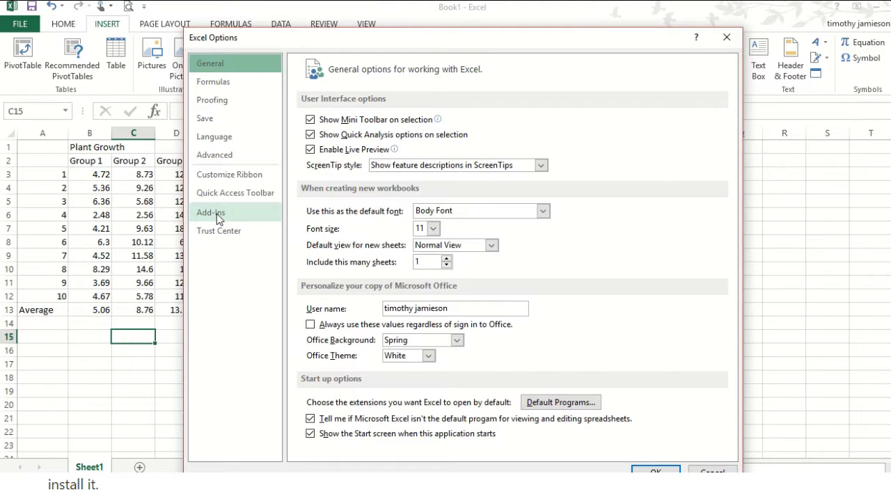
left_click(217, 214)
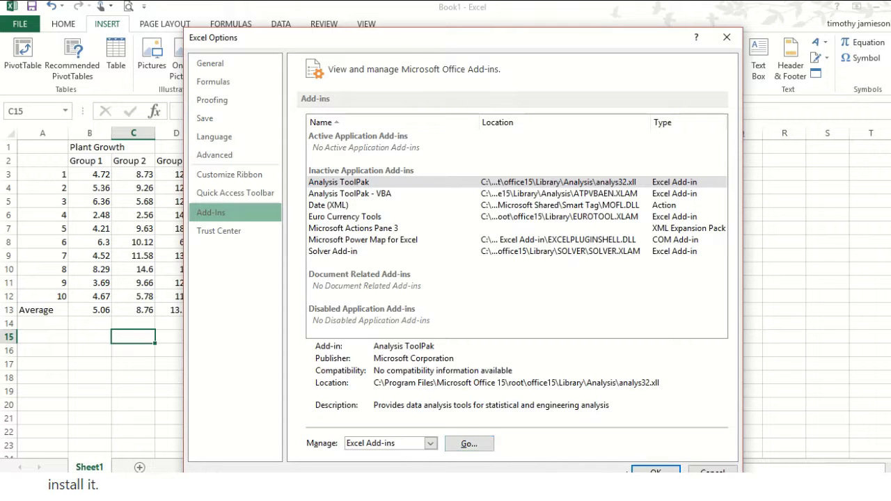
left_click(468, 447)
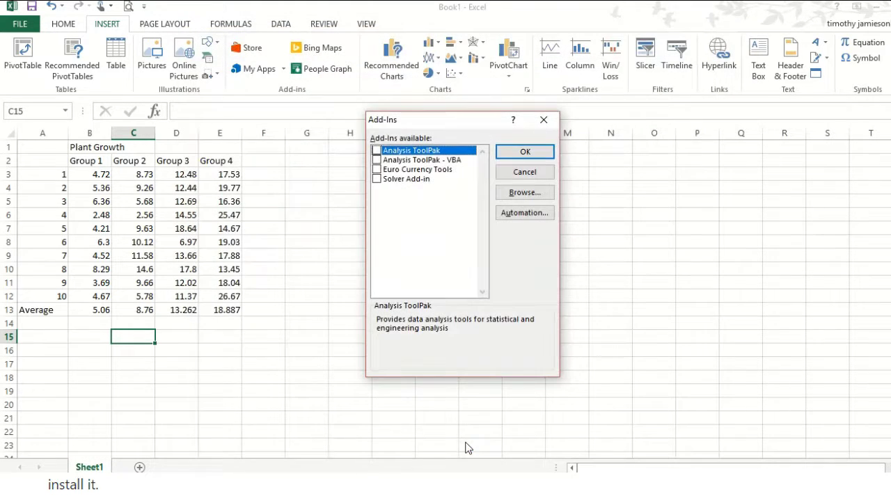
left_click(377, 151)
left_click(525, 152)
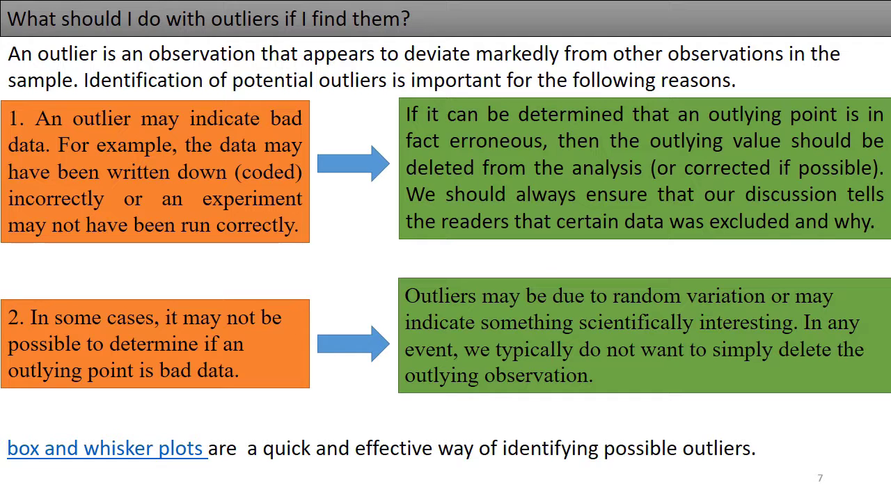
key("Right")
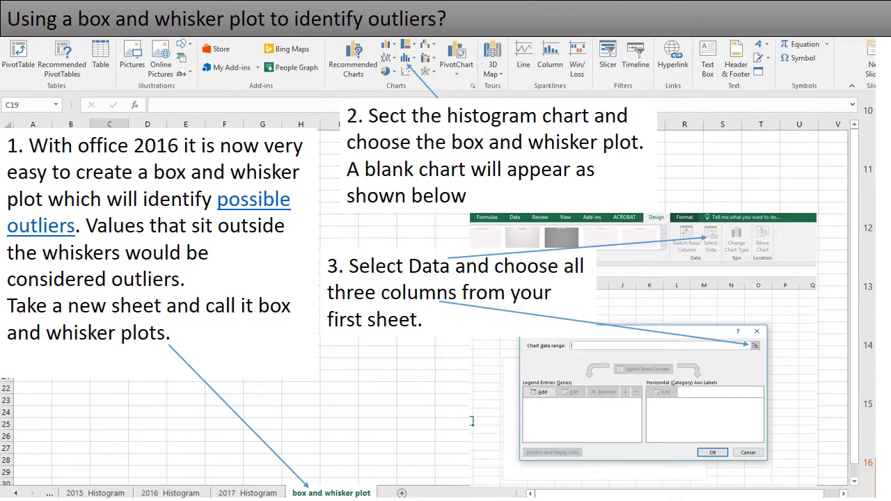
key("Right")
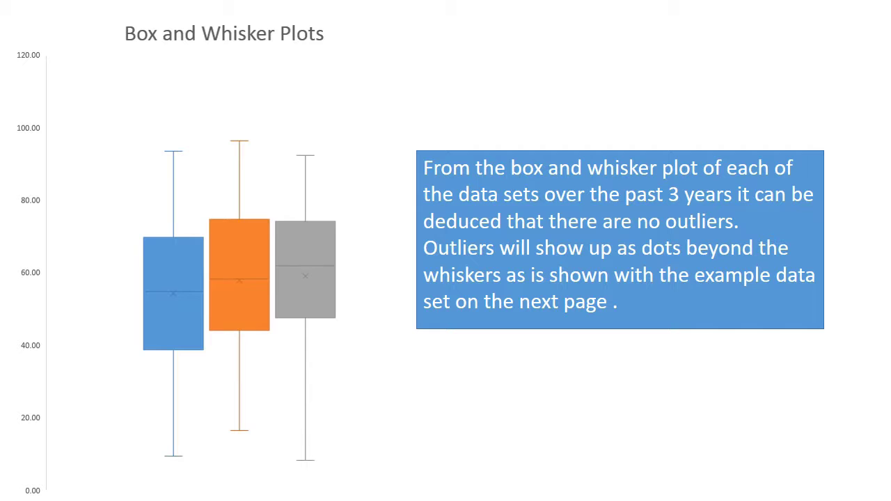
key("Right")
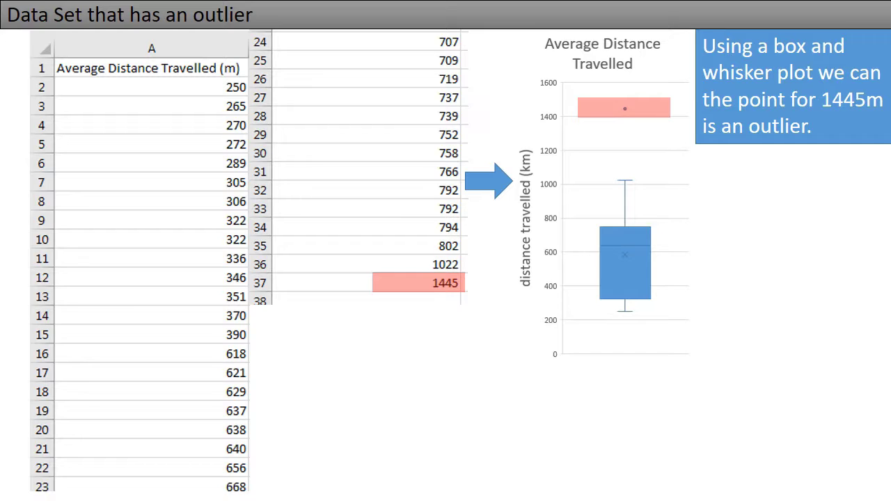
key("Right")
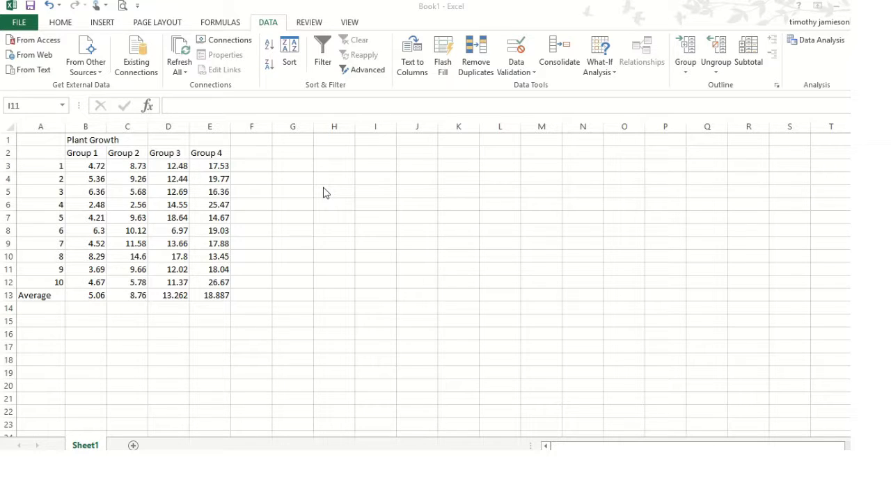
Start a Descriptive Statistics analysis with the group labels and plant growth data in B2:E13 as input range.
left_click(814, 44)
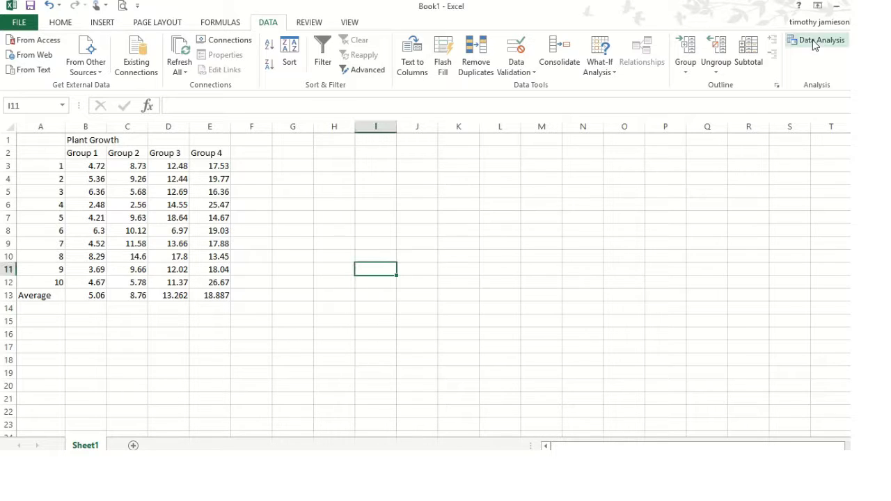
left_click(823, 43)
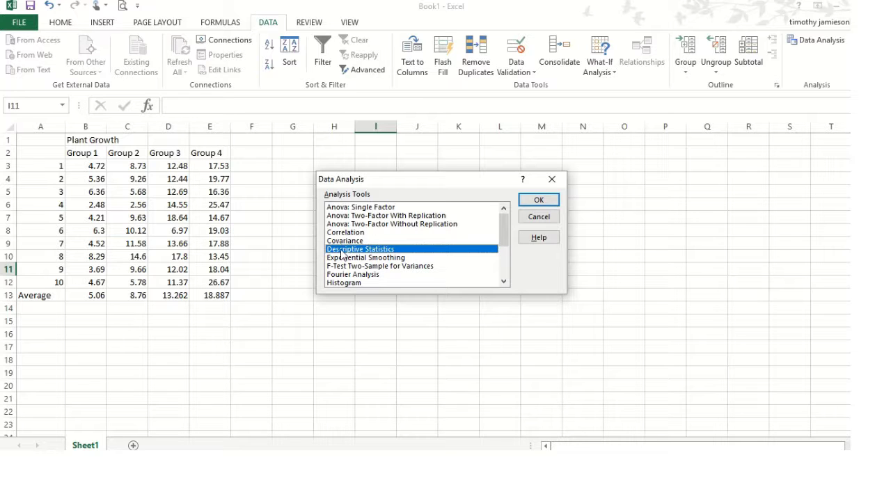
left_click(537, 200)
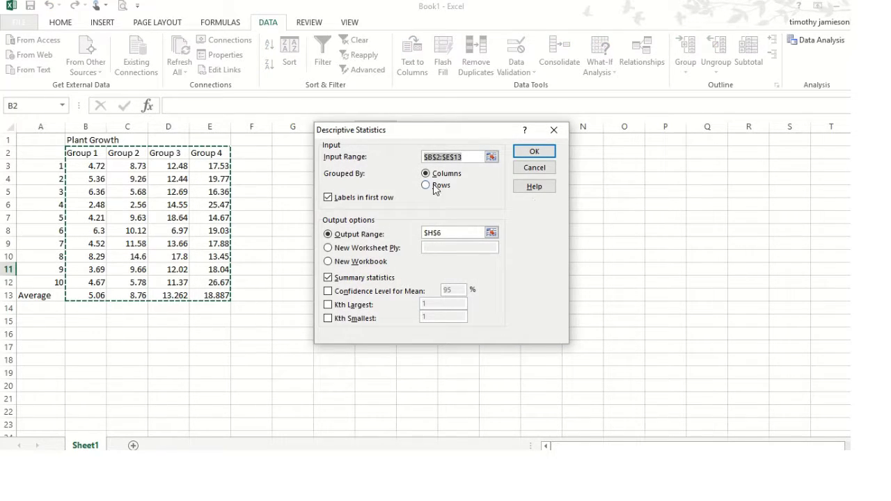
left_click(493, 159)
left_click_drag(90, 152, 225, 302)
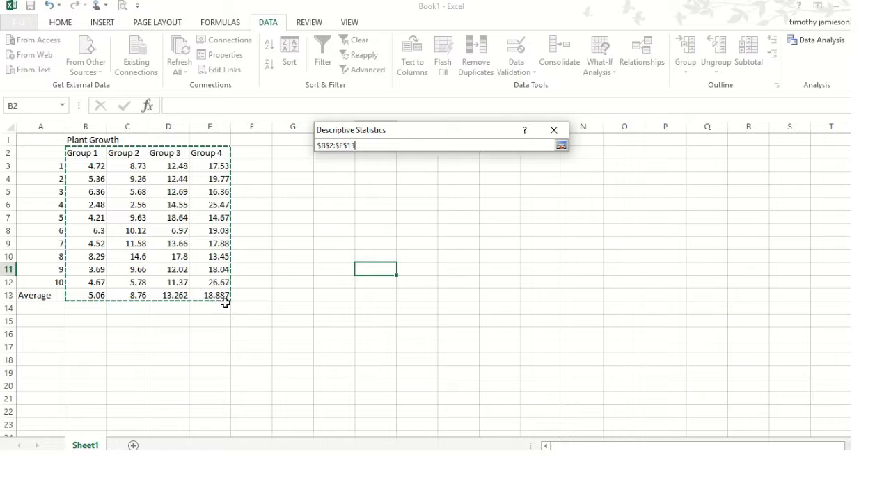
left_click(561, 145)
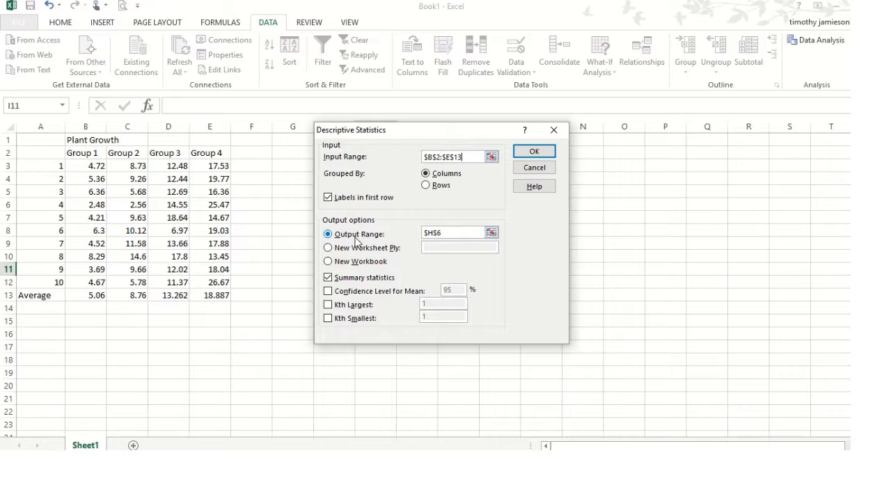
Set the output range to H7 and run the analysis with summary statistics.
left_click(491, 233)
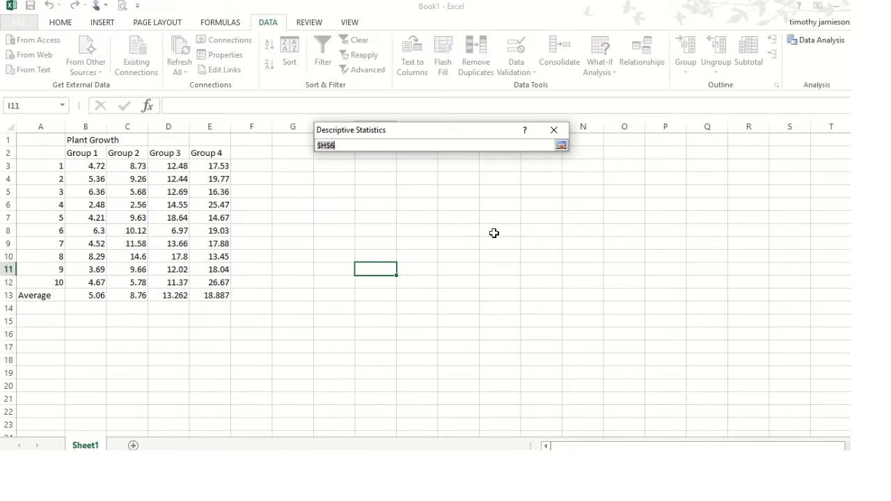
left_click(331, 218)
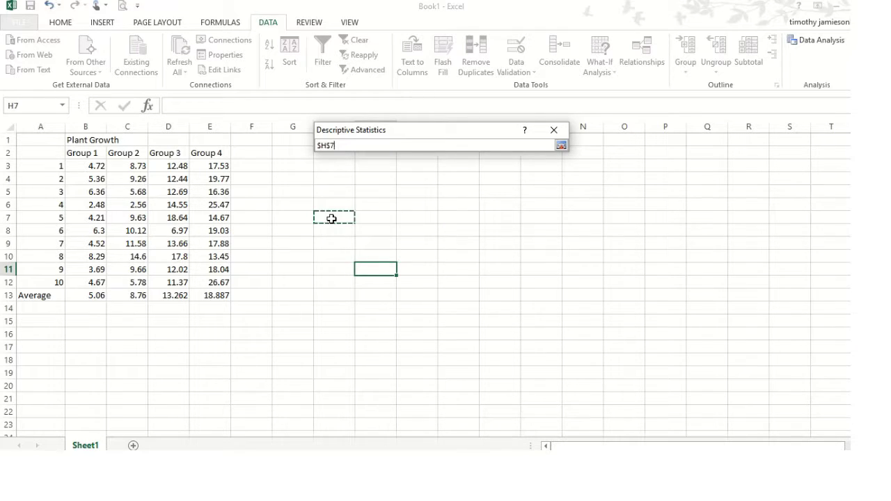
left_click(561, 147)
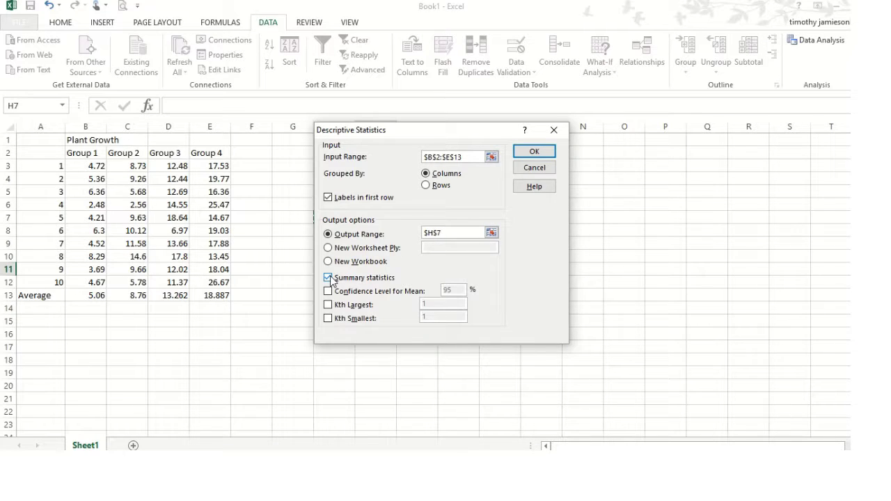
left_click(534, 151)
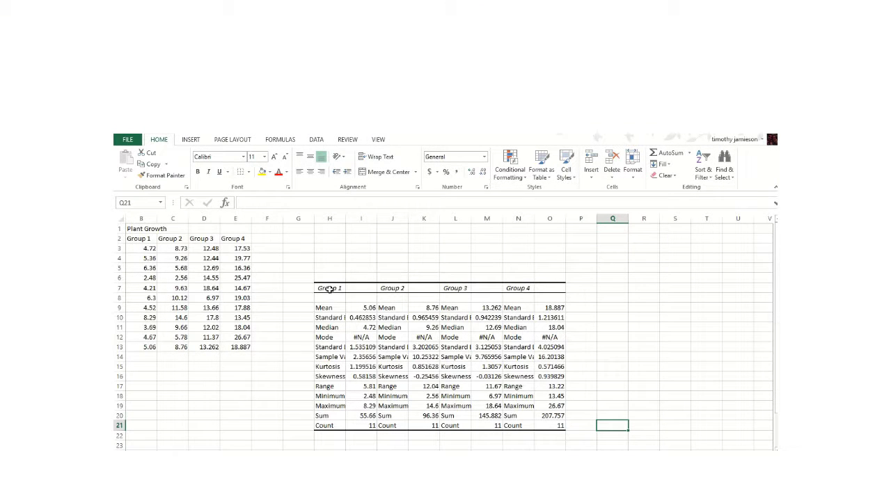
Examine the mean and standard error rows of the statistics output and the condensed table in F25:J27.
left_click_drag(325, 285, 557, 317)
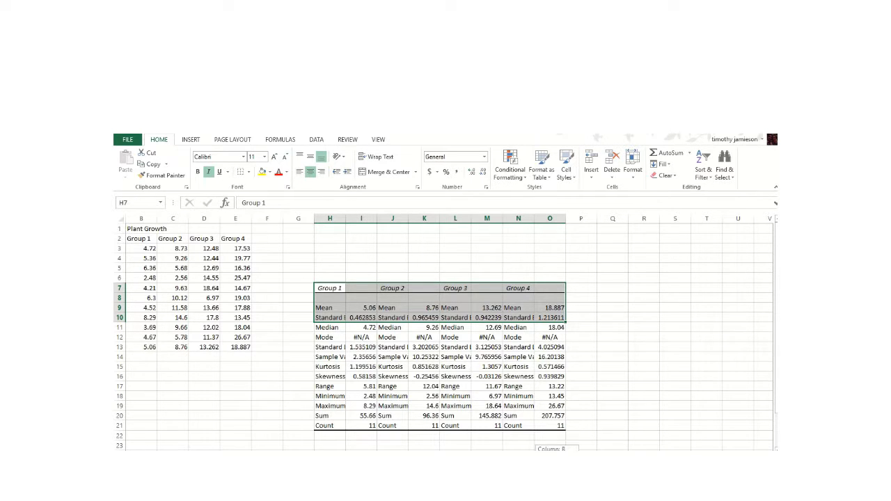
scroll(557, 446, "left", 1)
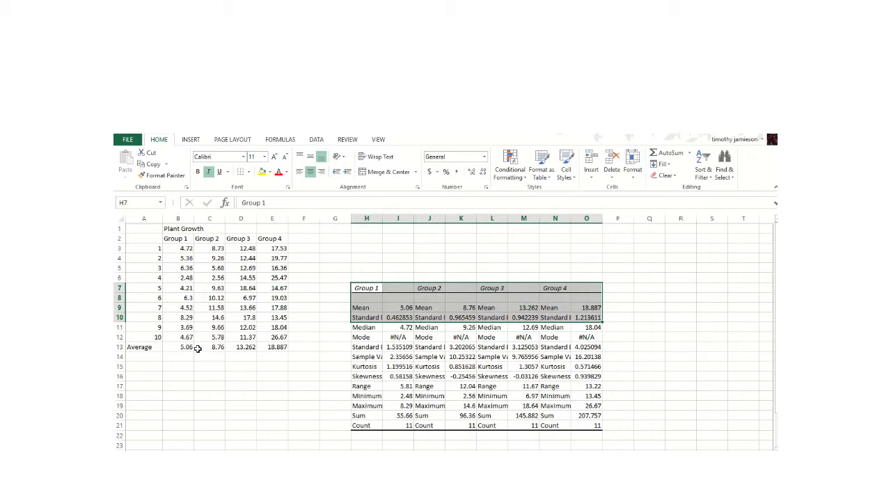
left_click(690, 153)
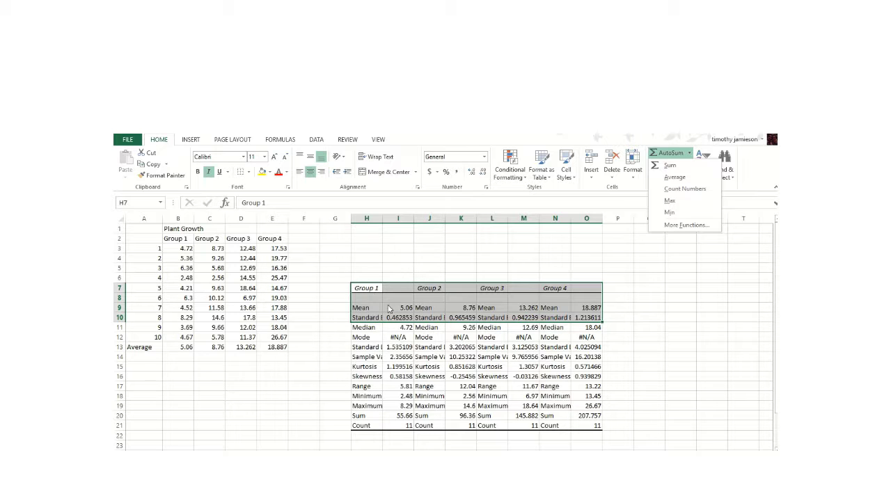
key("Escape")
scroll(418, 278, "down", 4)
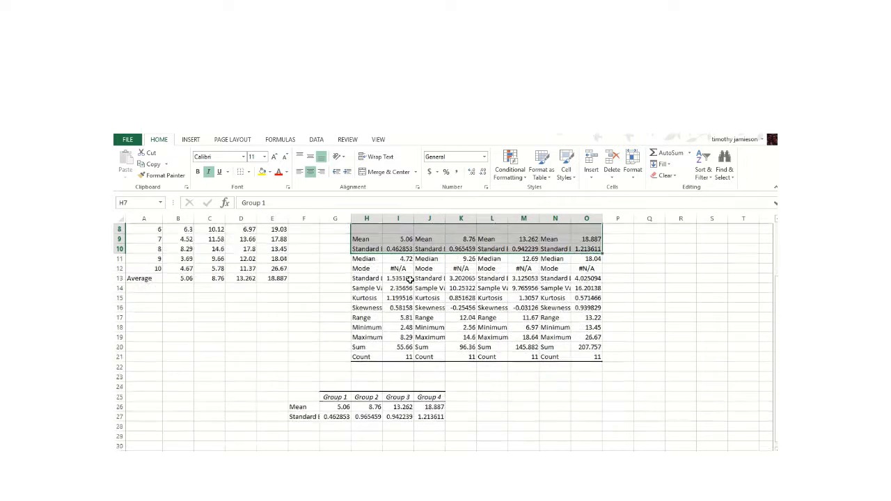
left_click(299, 348)
left_click(428, 367)
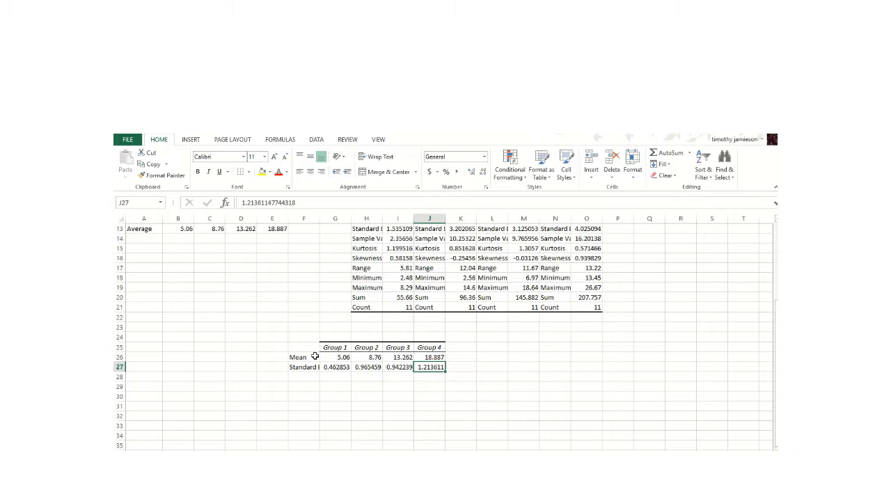
Insert a markers-only scatter chart from the group names and means in F25:J26.
left_click_drag(304, 348, 430, 356)
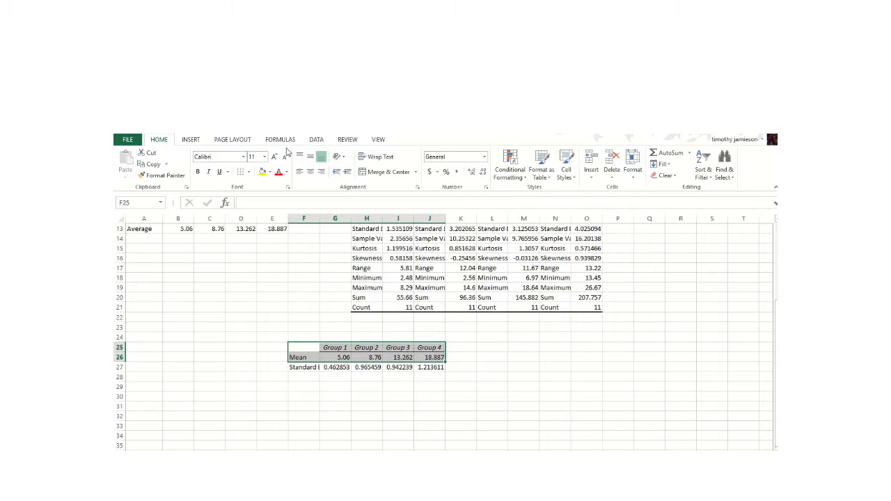
left_click(190, 140)
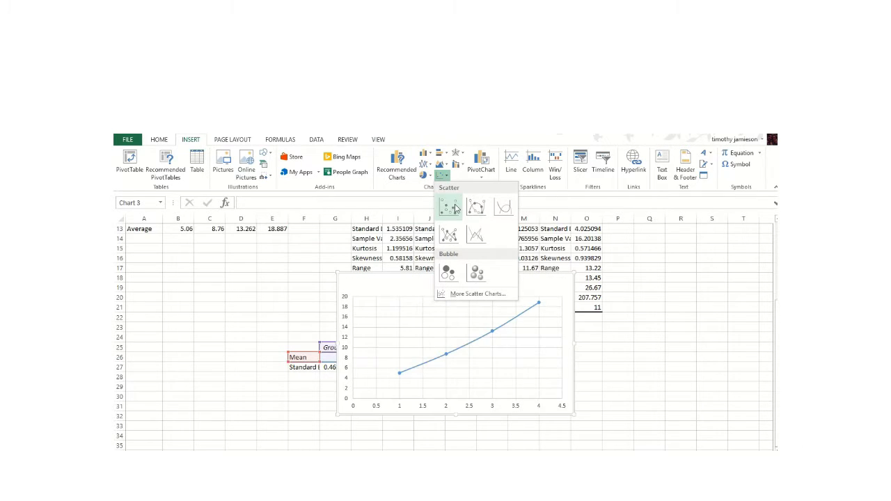
left_click(449, 207)
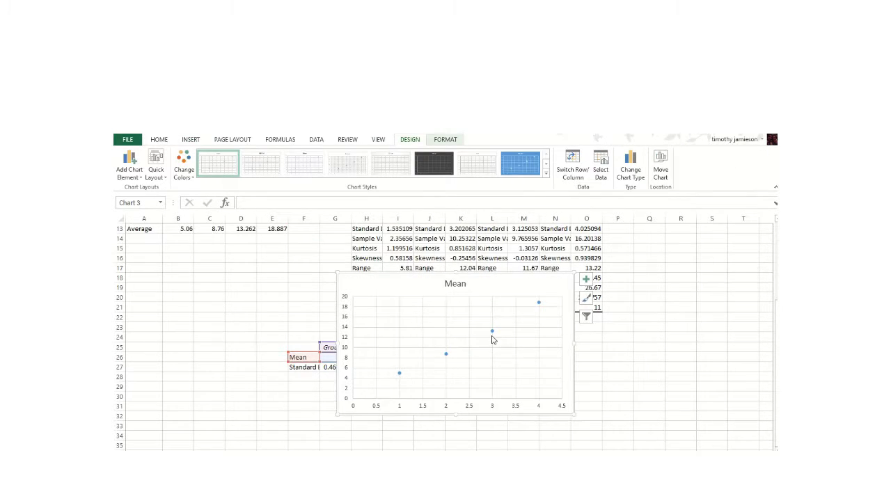
Add error bars to the Mean scatter chart and delete the horizontal ones.
mouse_move(493, 336)
left_click(587, 280)
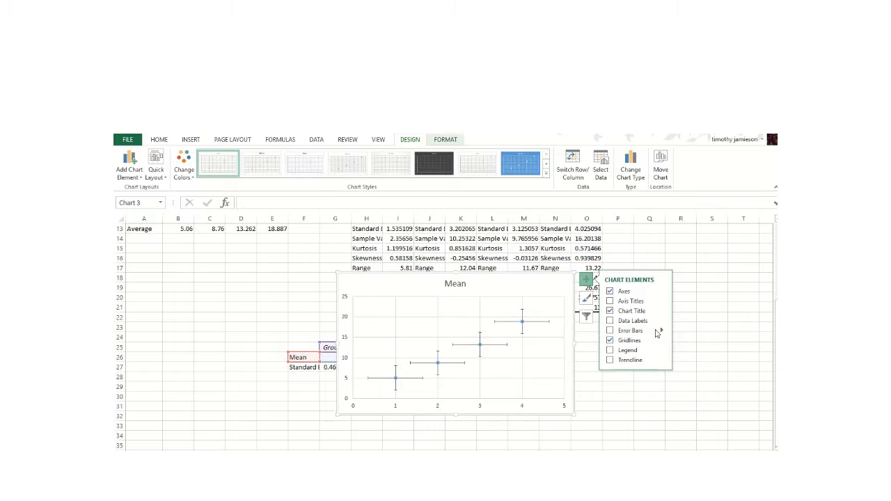
left_click(661, 333)
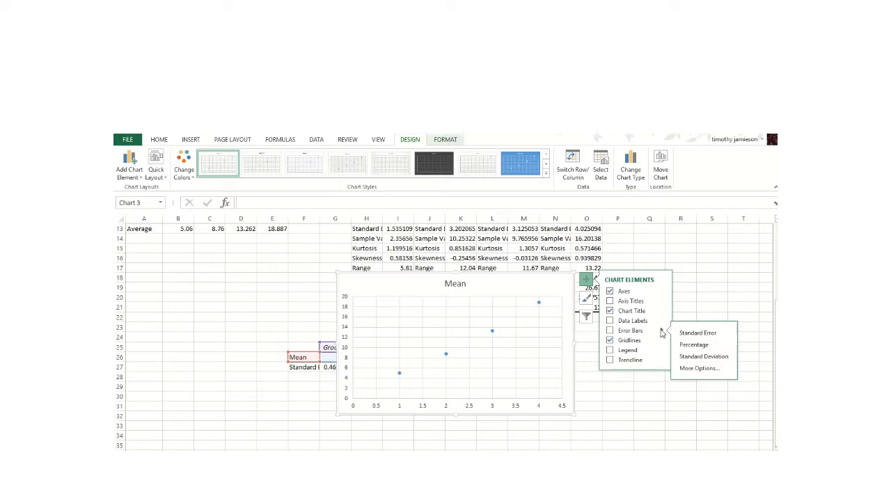
left_click(699, 368)
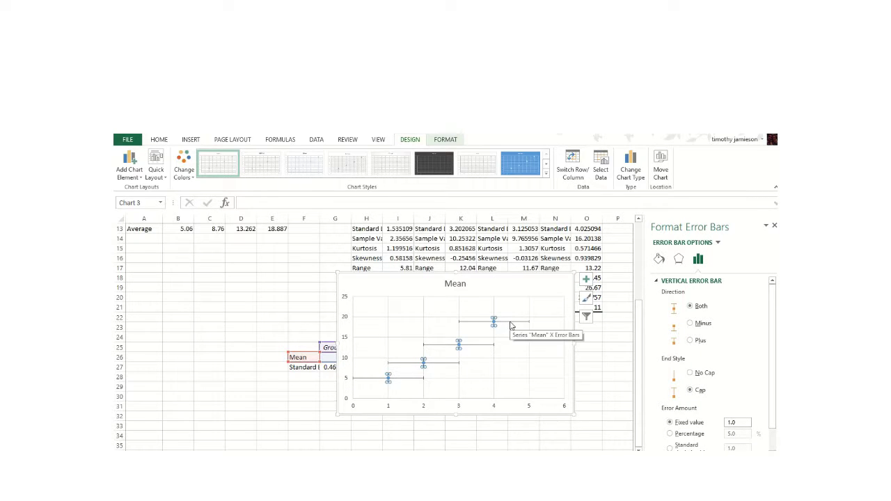
left_click(511, 322)
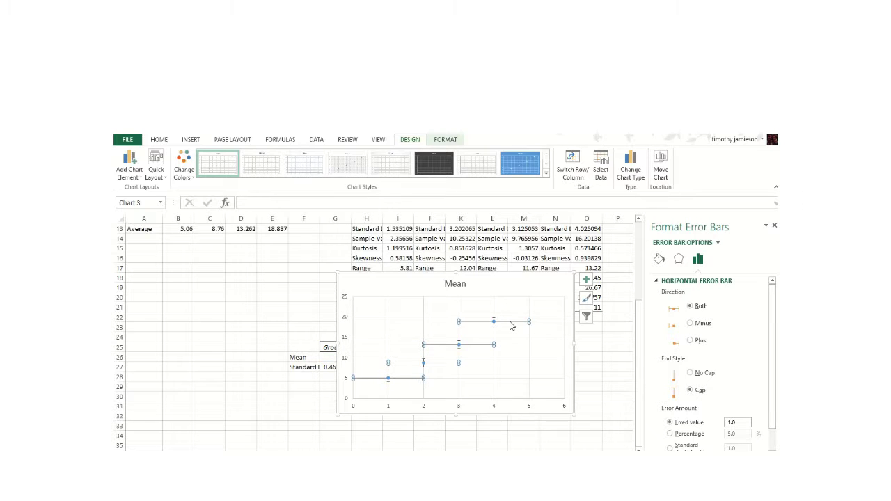
key("Delete")
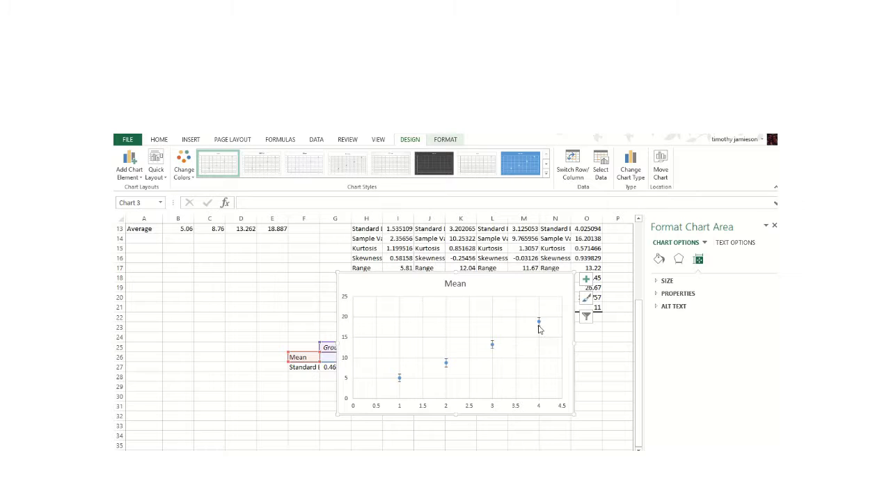
Switch the Mean chart's vertical error bars to a custom error amount.
left_click(539, 325)
left_click(539, 323)
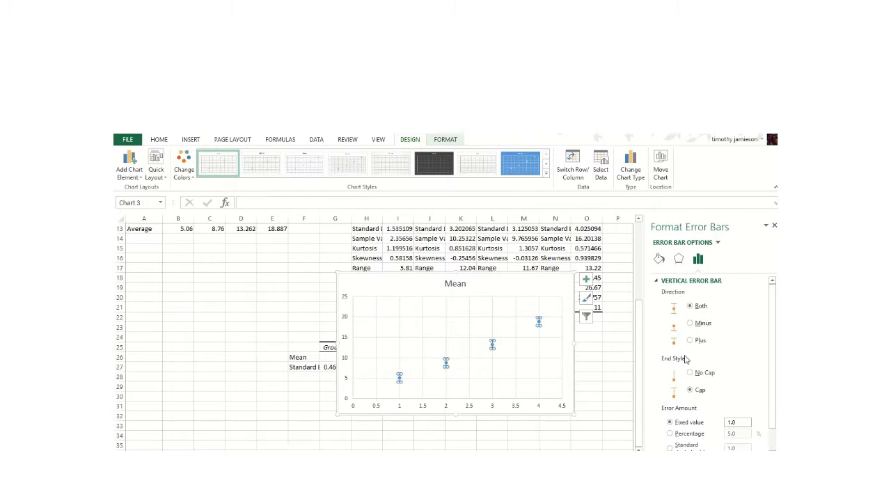
scroll(687, 358, "down", 1)
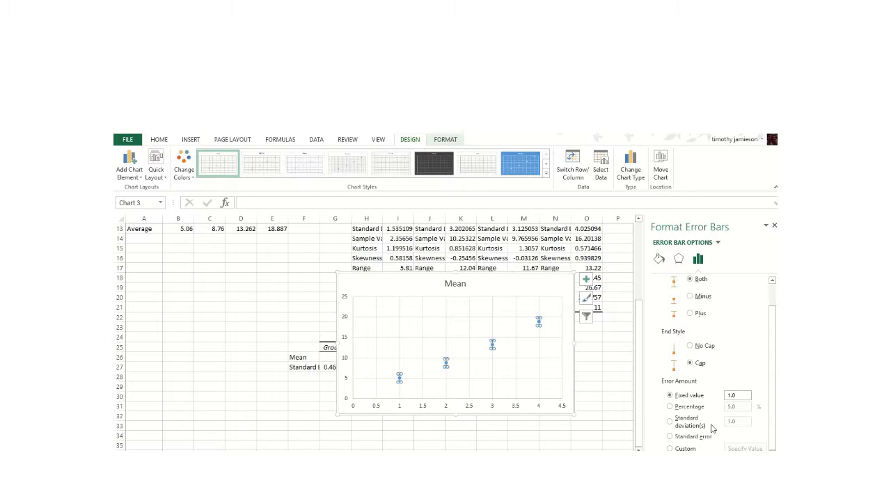
left_click(670, 449)
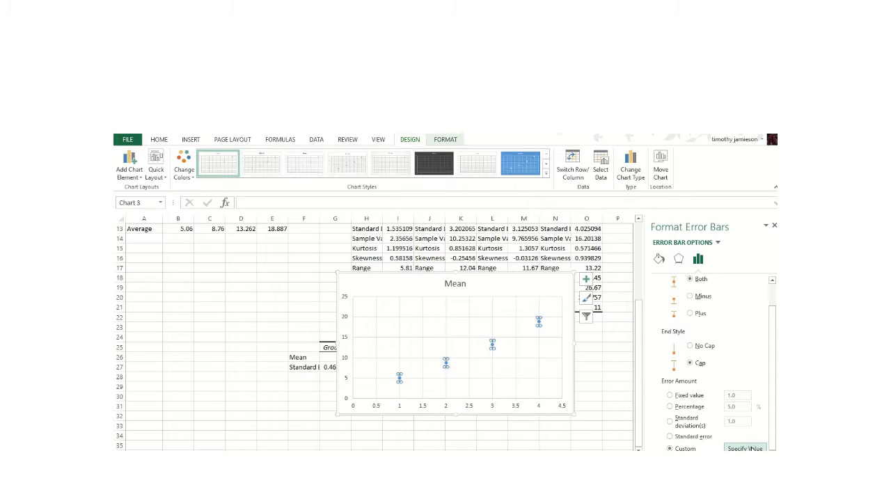
left_click(742, 449)
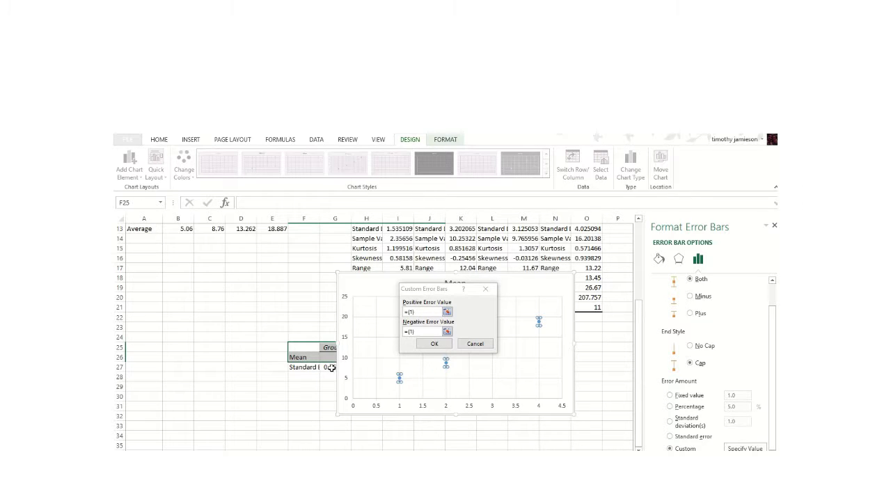
left_click(424, 311)
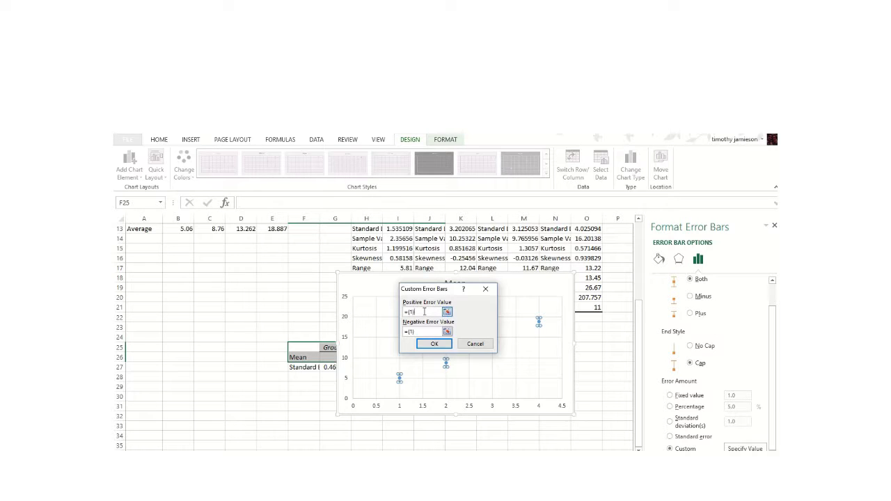
left_click(447, 313)
mouse_move(324, 366)
left_mouse_down()
mouse_move(371, 367)
mouse_move(326, 368)
left_mouse_up()
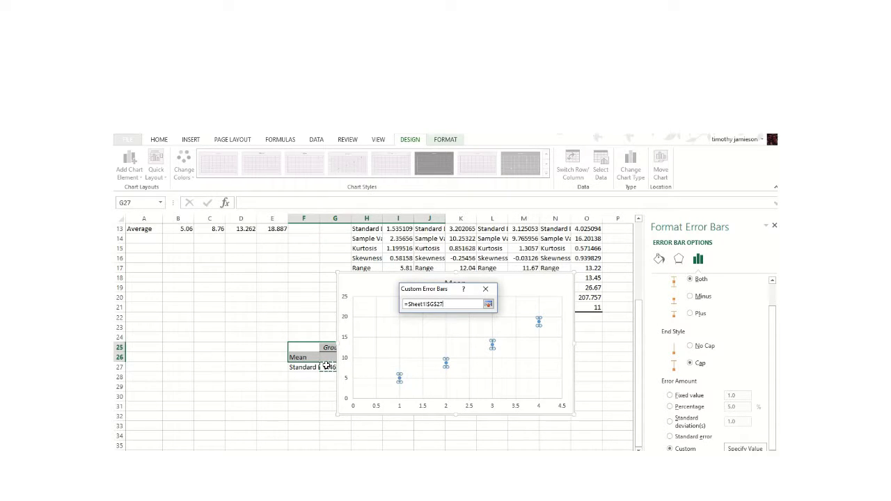
Close the custom error bar dialog and move the Mean chart clear of the summary table in F25:J27.
left_click_drag(435, 296, 300, 244)
left_click(486, 288)
left_click(407, 296)
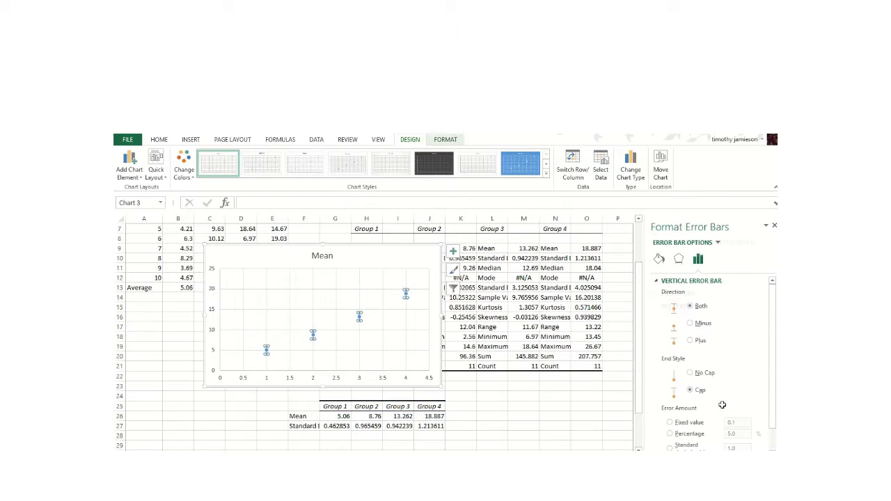
Specify the standard errors in G27:J27 as the positive error value of the vertical error bars.
scroll(721, 400, "down", 2)
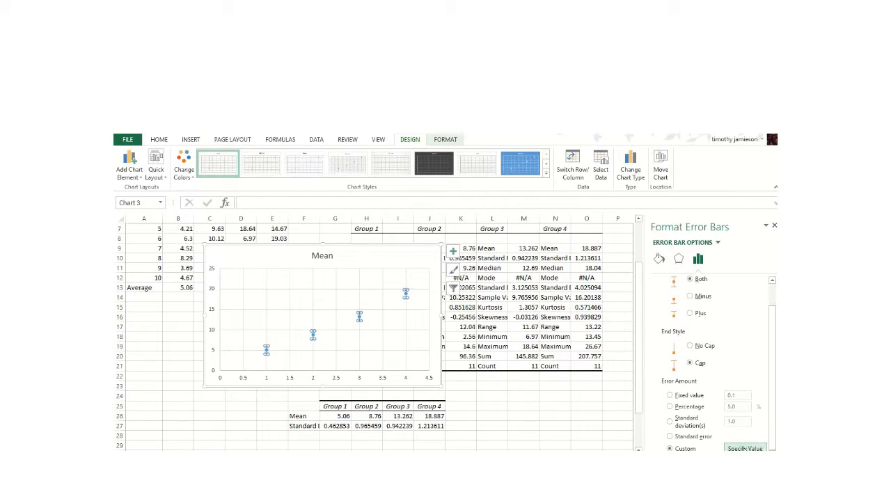
left_click(740, 449)
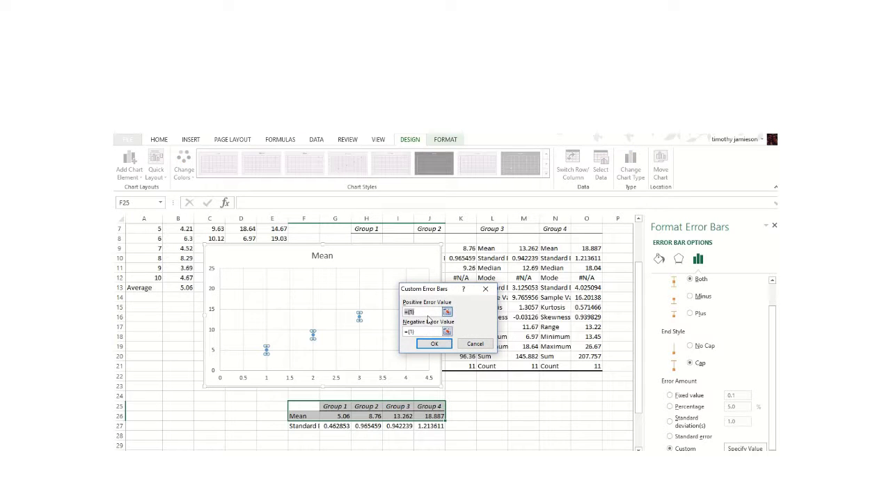
left_click(447, 313)
left_click_drag(328, 425, 431, 425)
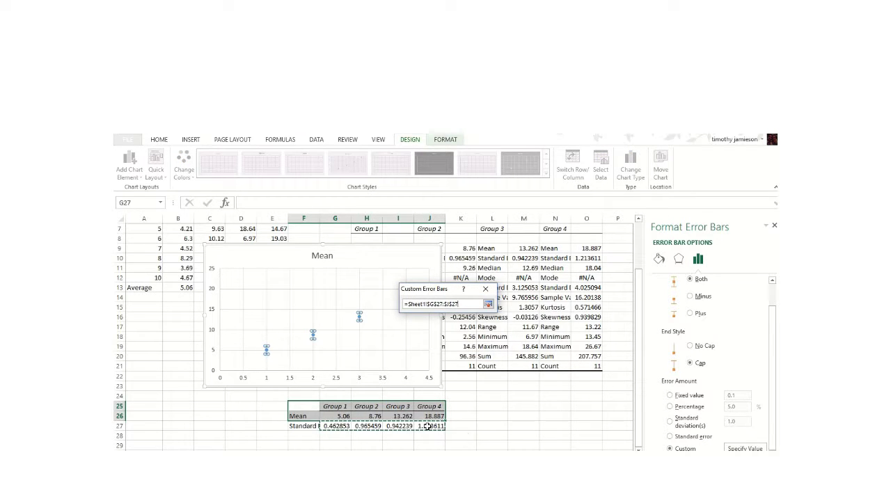
left_click(488, 304)
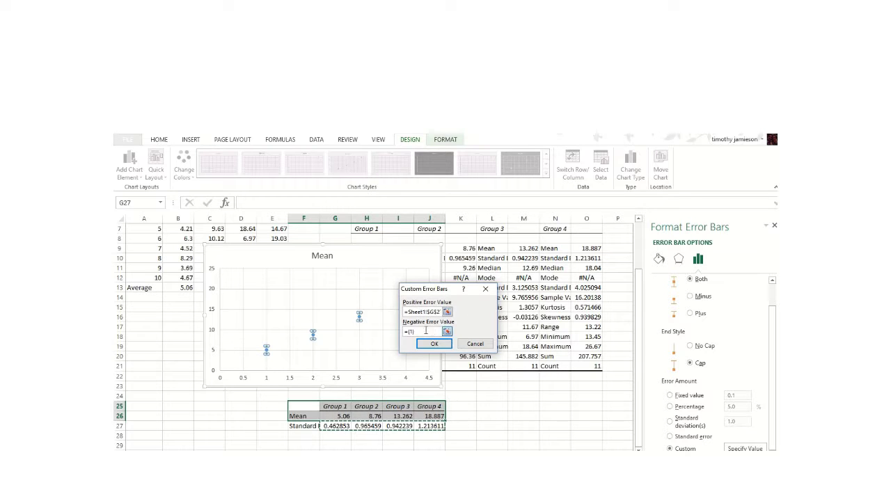
Specify G27:J27 as the negative error value too and apply the custom error bars.
left_click(448, 333)
left_click_drag(337, 425, 433, 426)
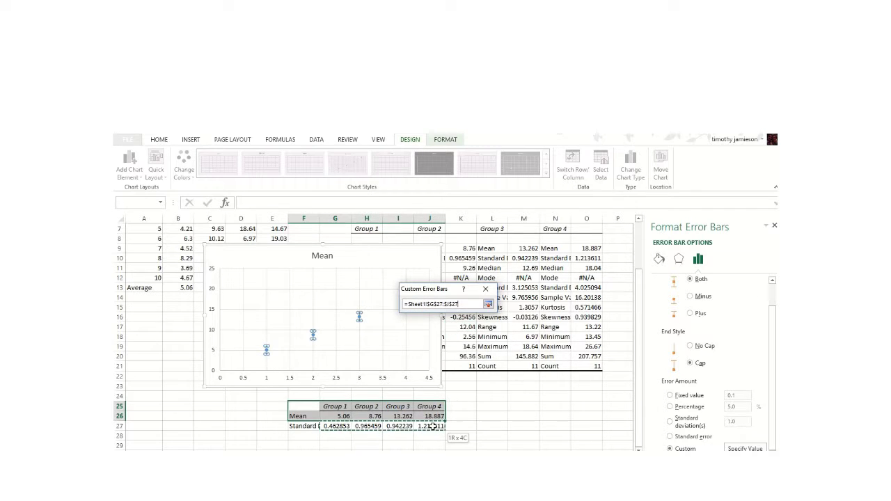
left_click(488, 305)
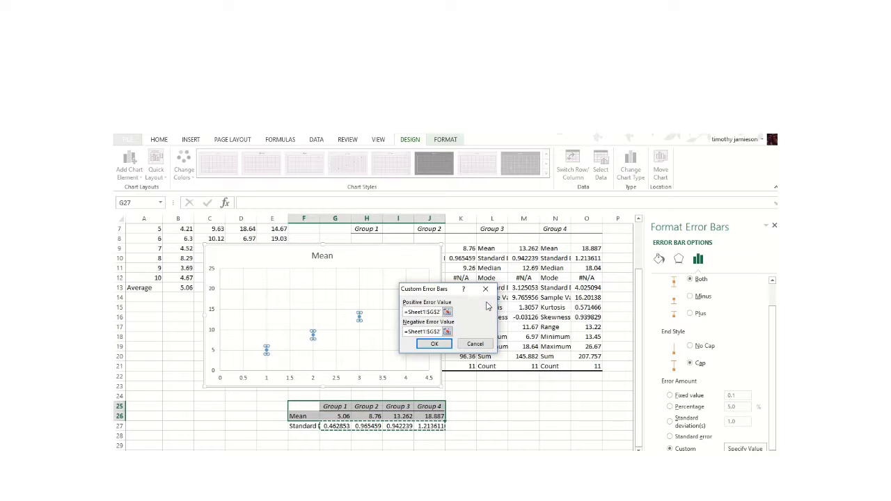
left_click(434, 344)
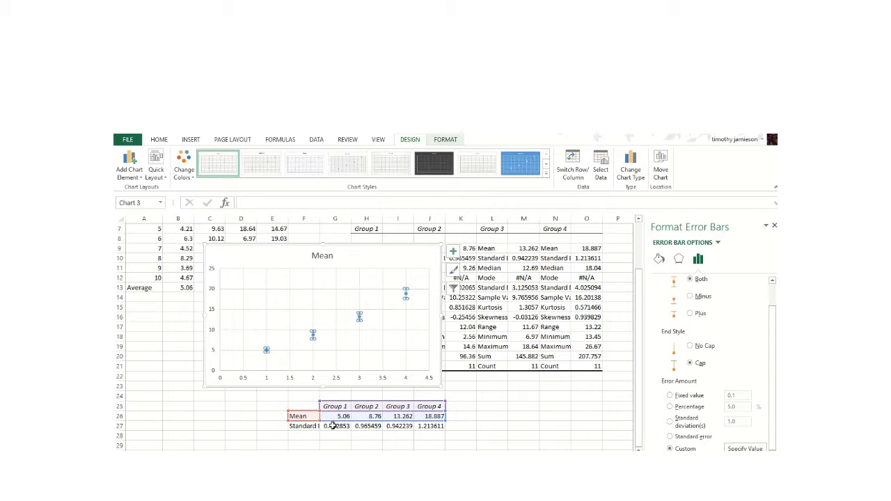
Select the standard error values in G27:J27 to compare them with the chart's error bars.
left_click_drag(333, 425, 429, 426)
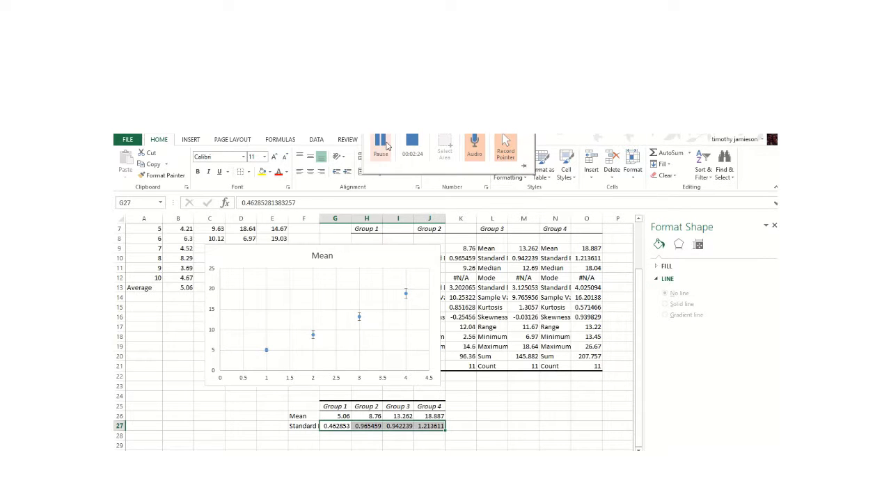
left_click(388, 145)
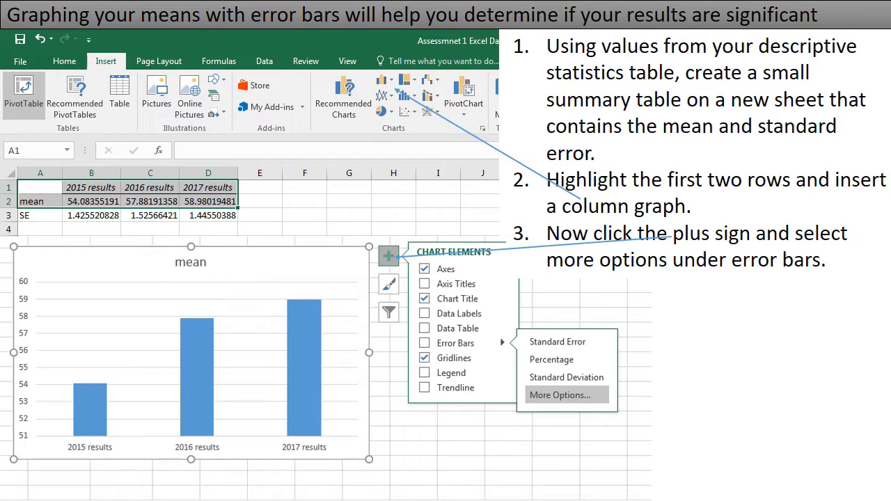